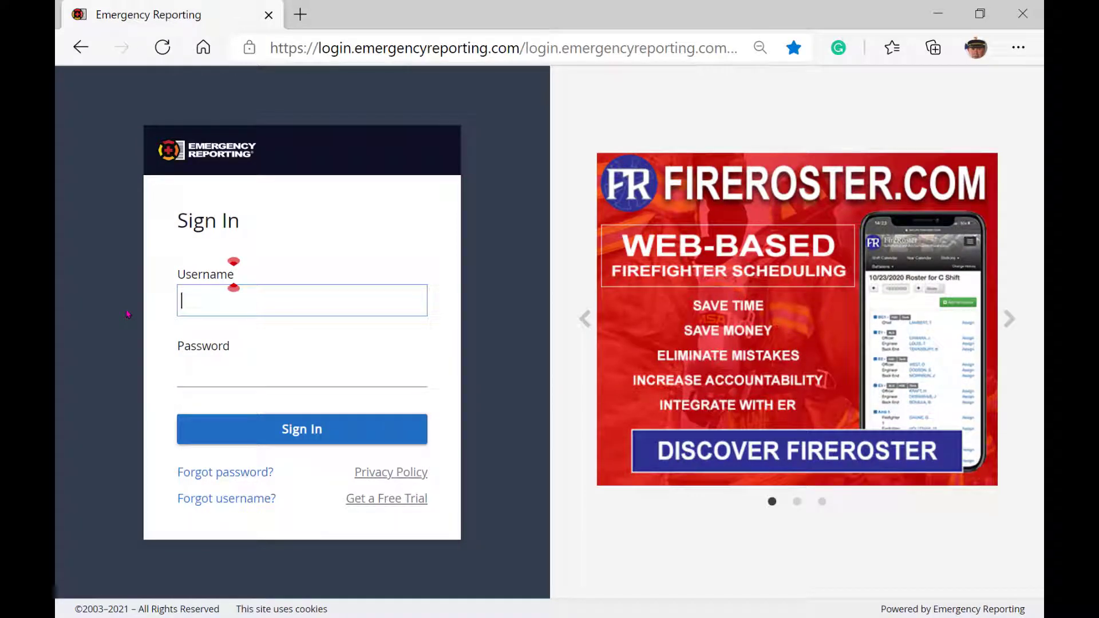
Sign in with the account's username and password to reach the Dashboard.
text(5555.simmons)
key(Tab)
text(•••••••••••)
key(Return)
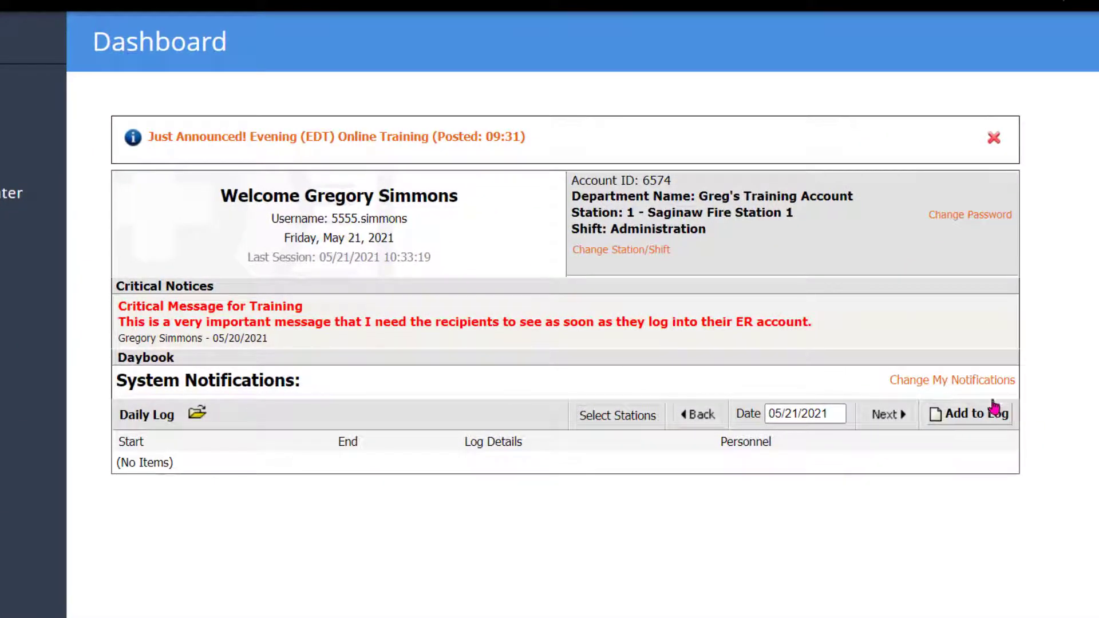
Open Change My Notifications on the Dashboard to show the System Notifications options.
click(977, 382)
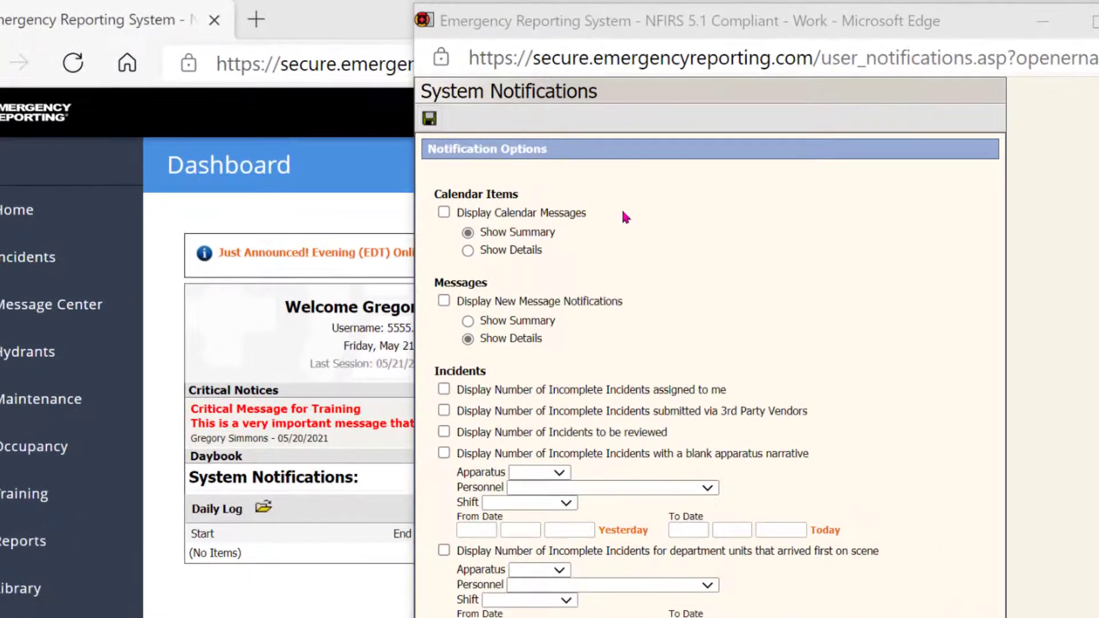
Enable Display Calendar Messages, save, and open today's miscellaneous calendar item.
click(443, 213)
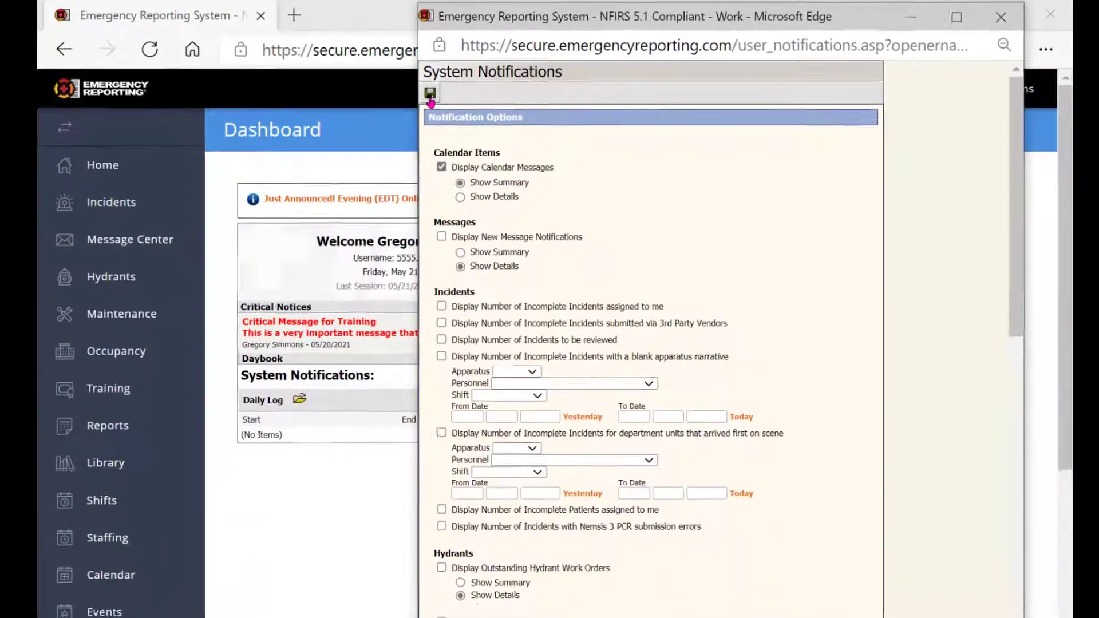
click(430, 93)
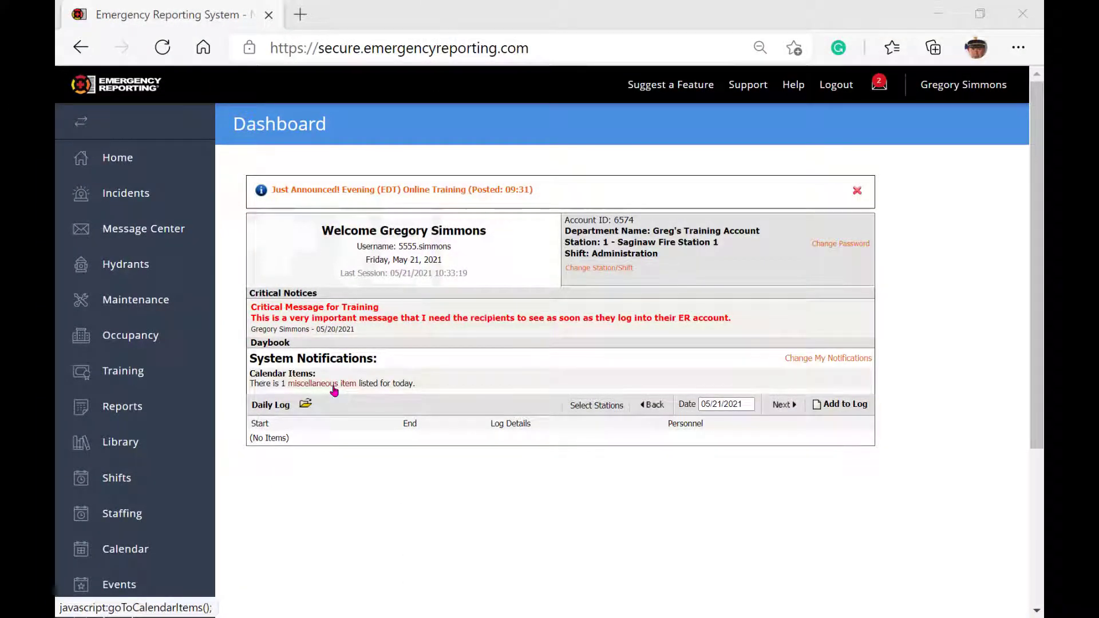
click(335, 391)
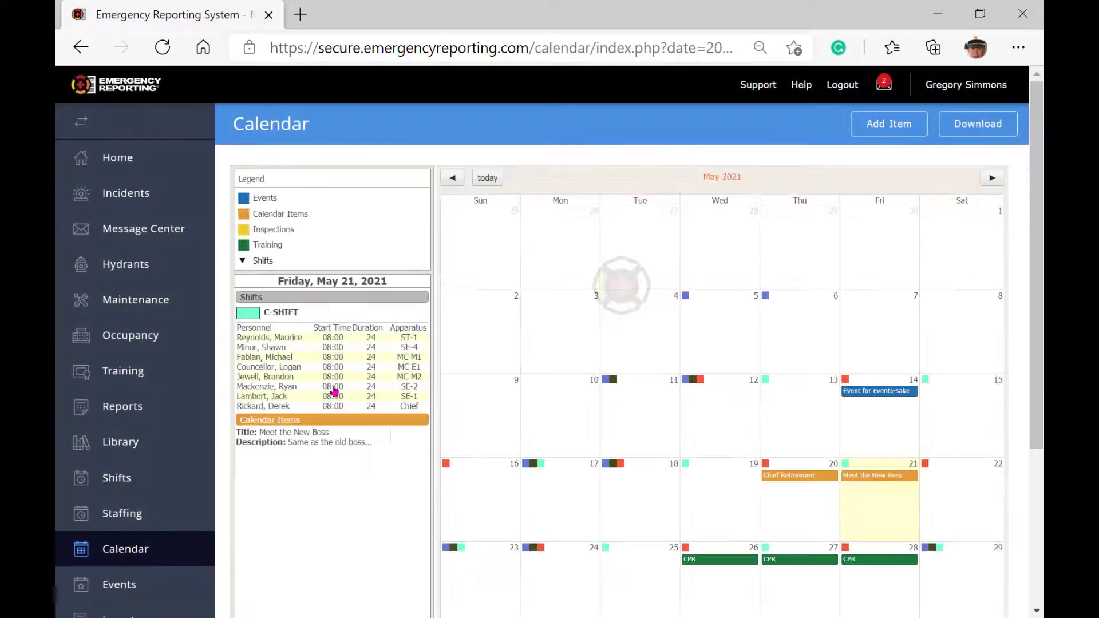
click(873, 476)
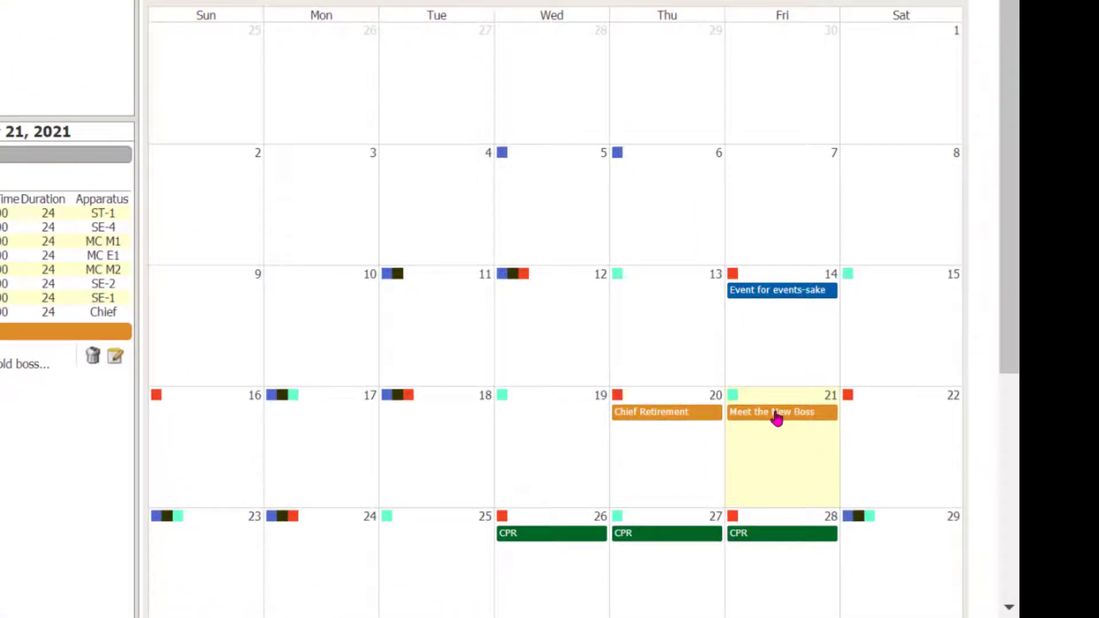
click(776, 413)
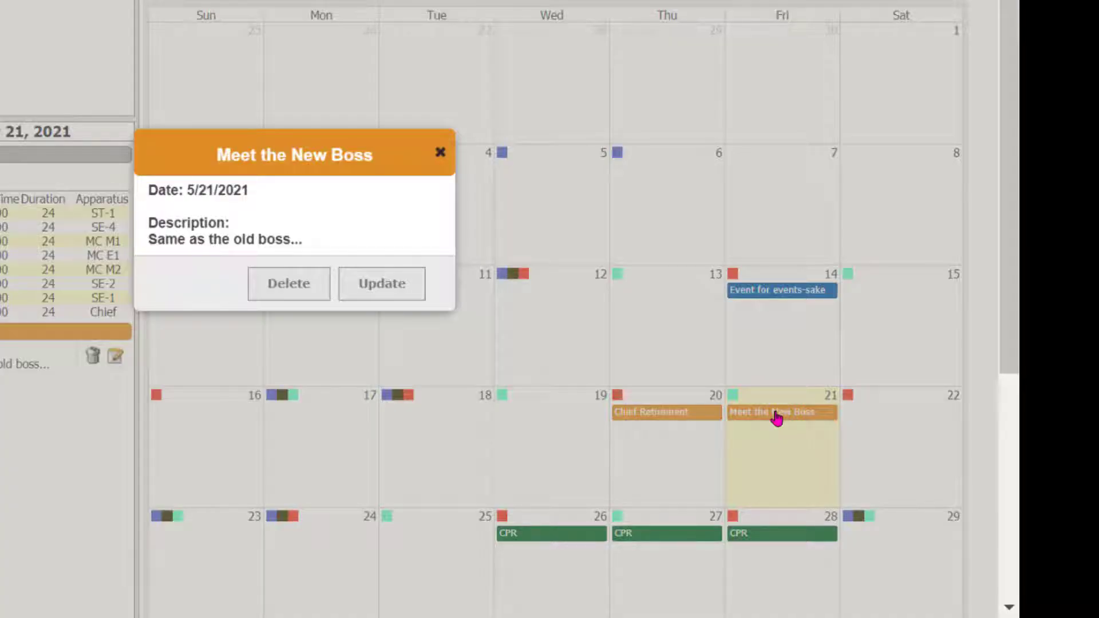
click(439, 153)
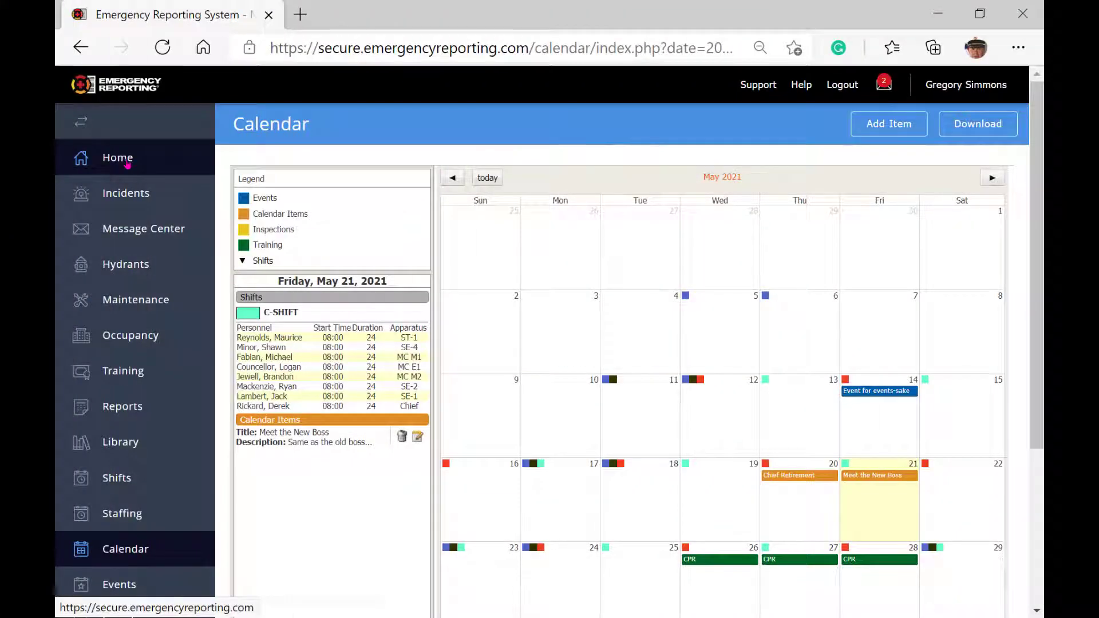
click(126, 164)
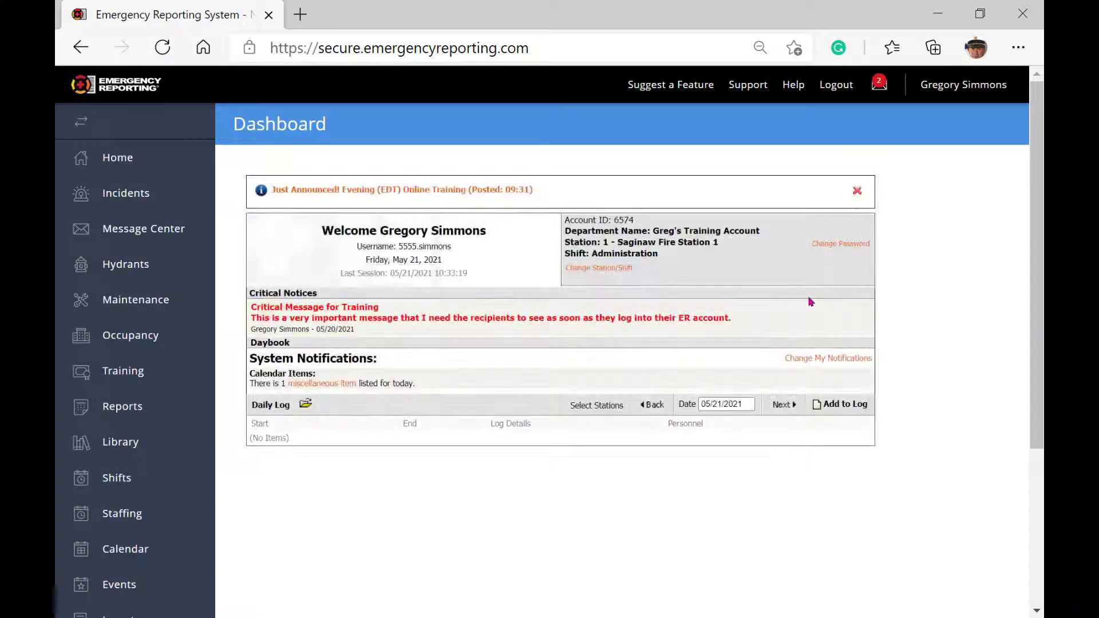
Set Calendar Items to Show Details, save, and open 'Meet the New Boss' in the calendar.
click(847, 360)
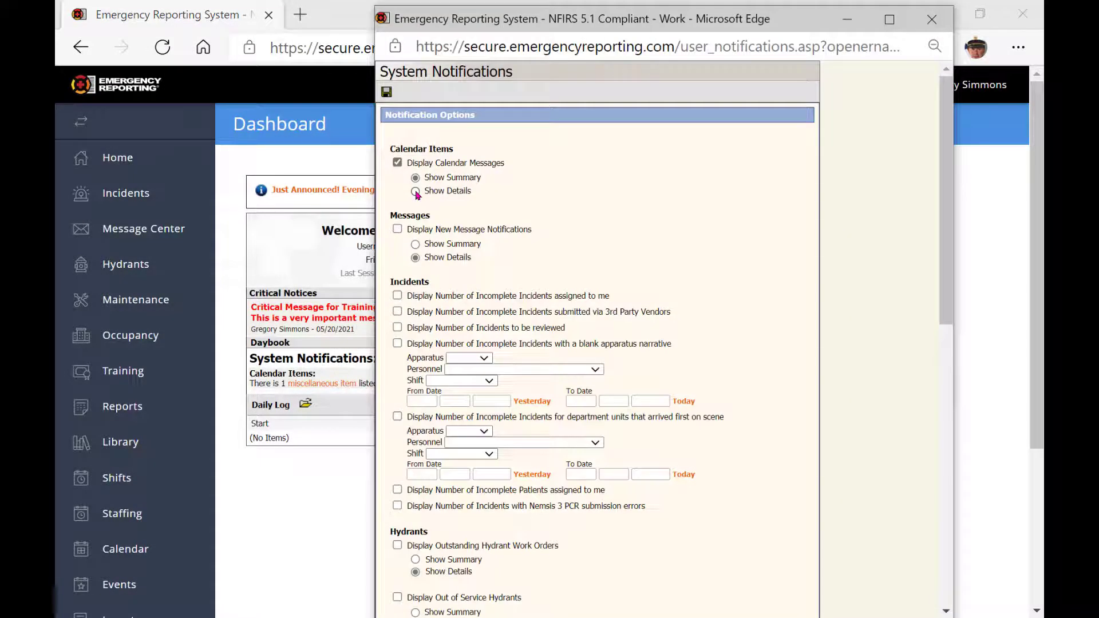
click(416, 192)
click(386, 91)
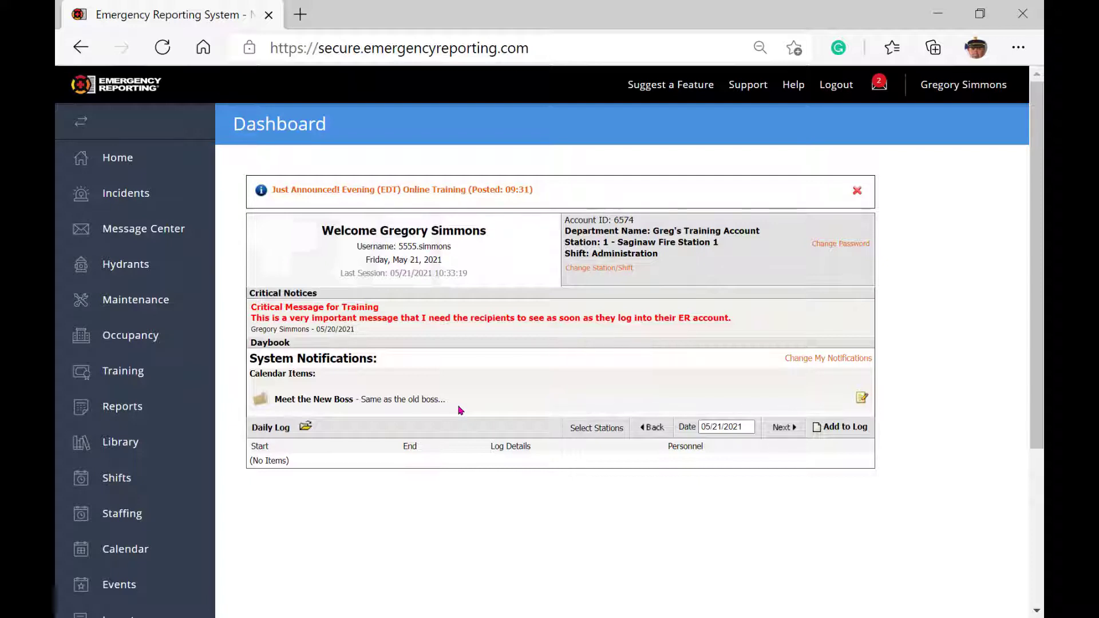
click(863, 400)
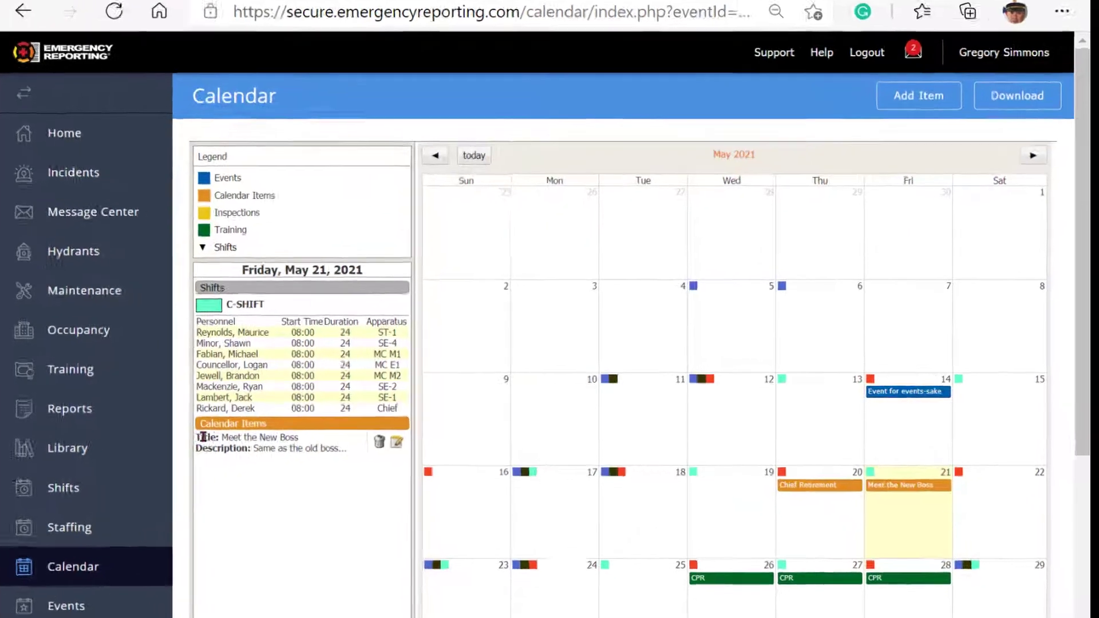
Highlight the calendar item's title and description, then return to the Dashboard via Home.
drag(237, 432, 383, 448)
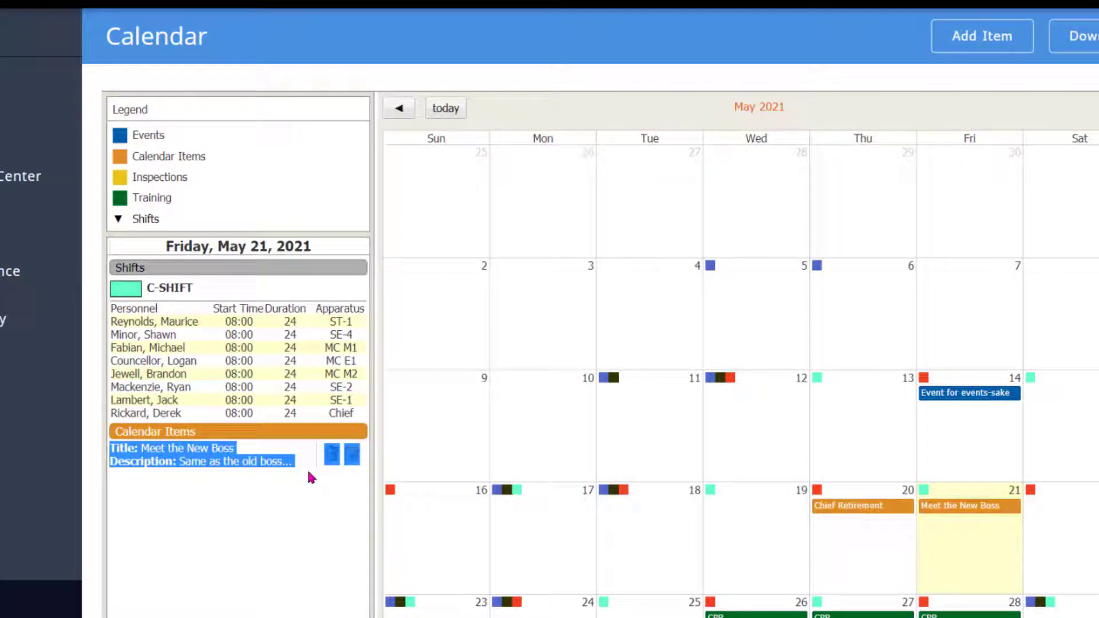
click(308, 472)
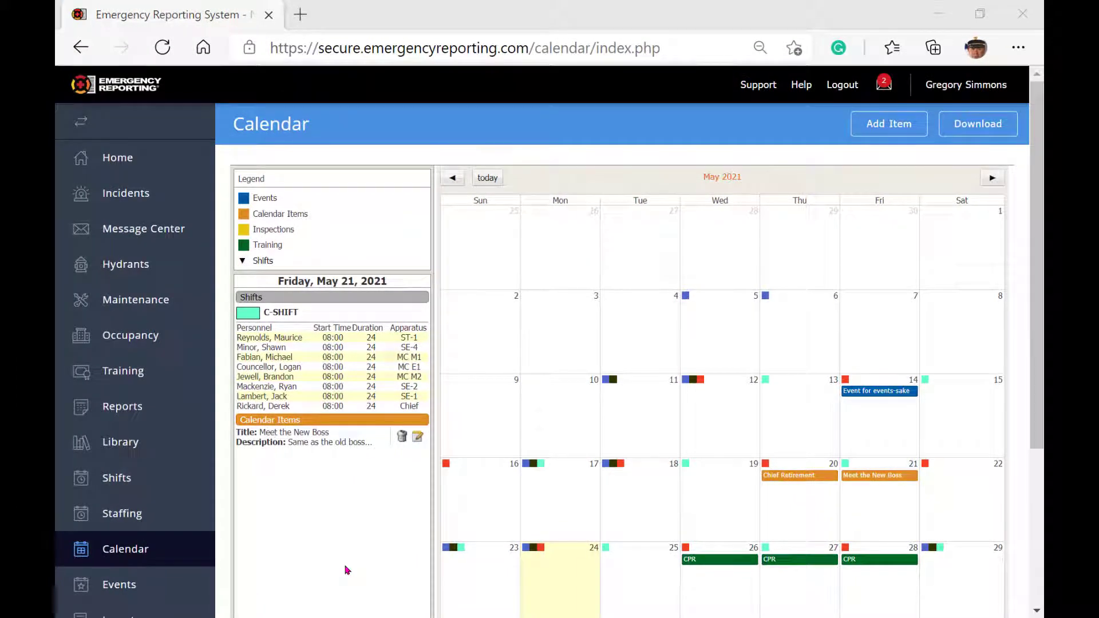
click(124, 164)
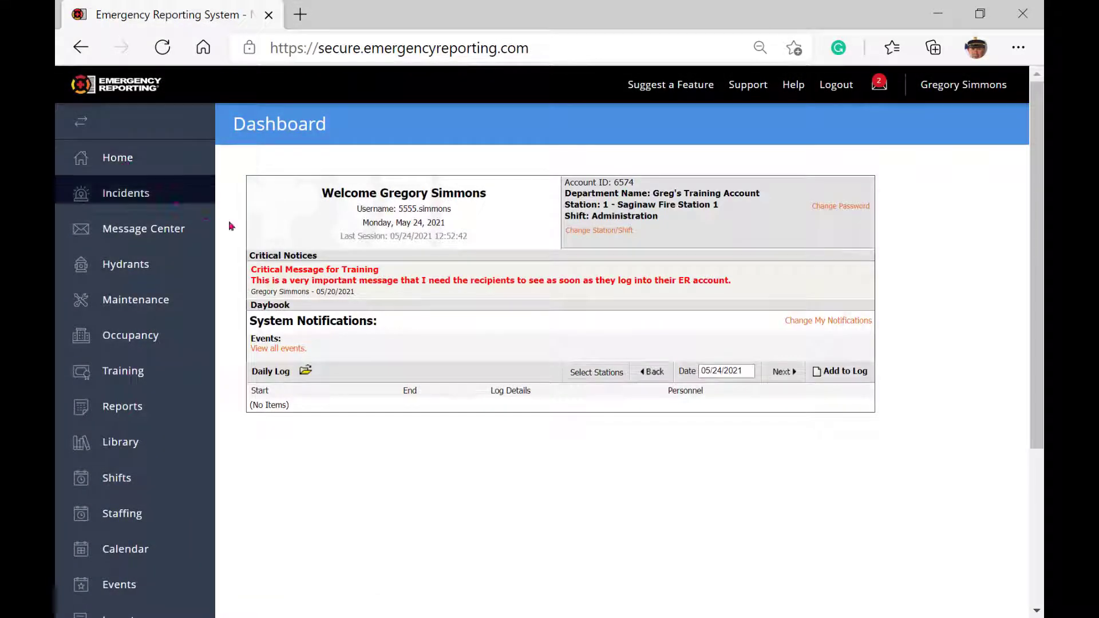
Enable Display New Message Notifications in the reopened notification options.
click(853, 321)
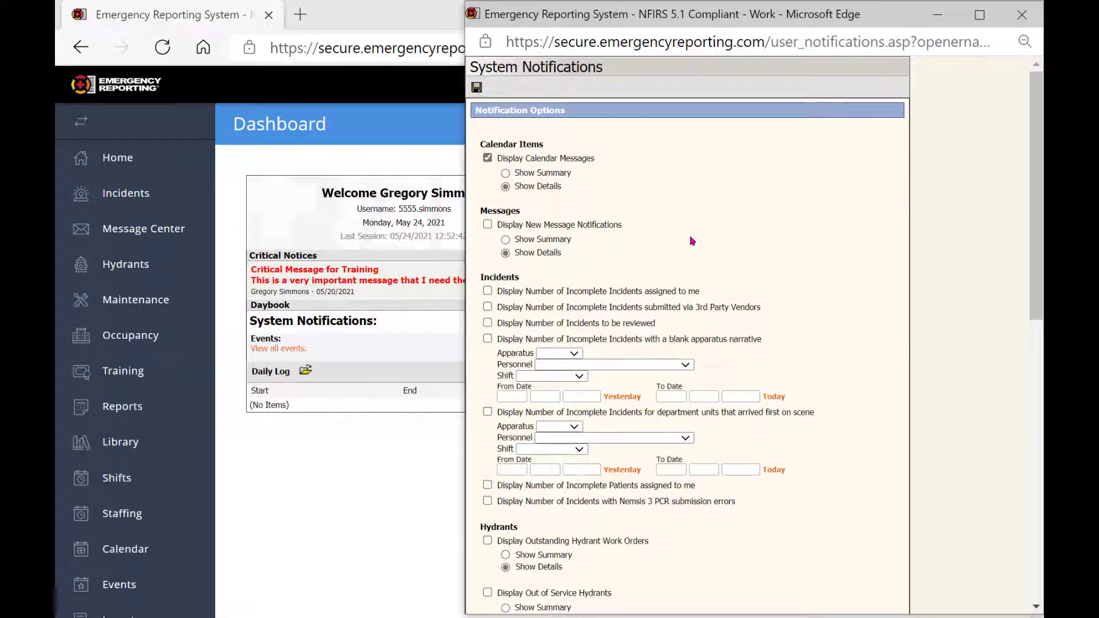
click(487, 225)
scroll(719, 246, down, 1)
scroll(719, 248, down, 2)
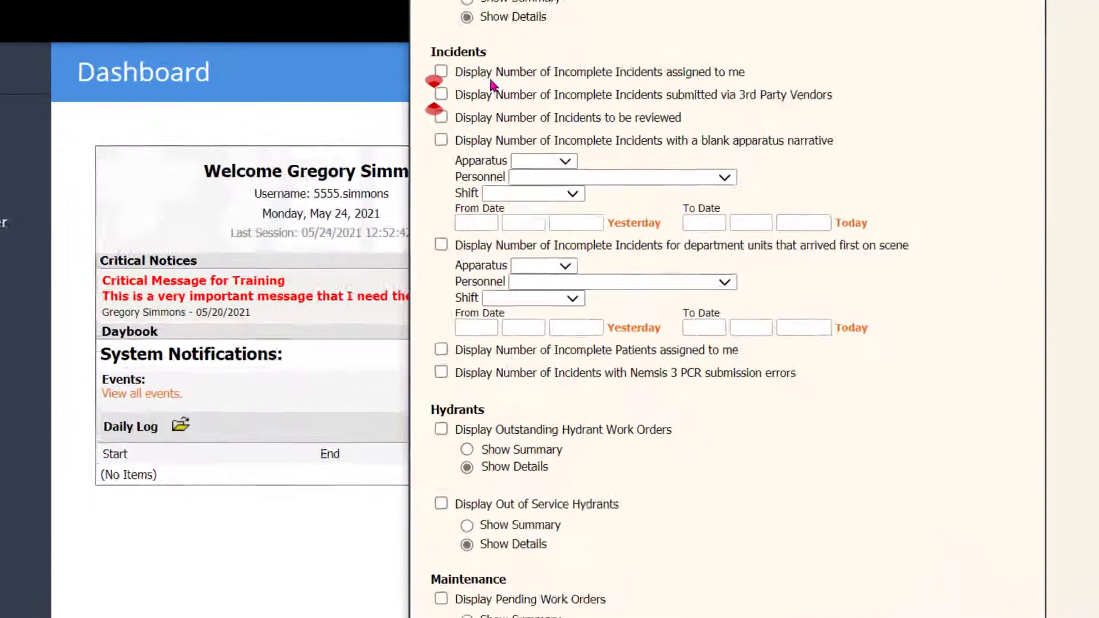
Check the Incidents options, including incomplete incidents assigned to me and blank apparatus narratives.
click(430, 59)
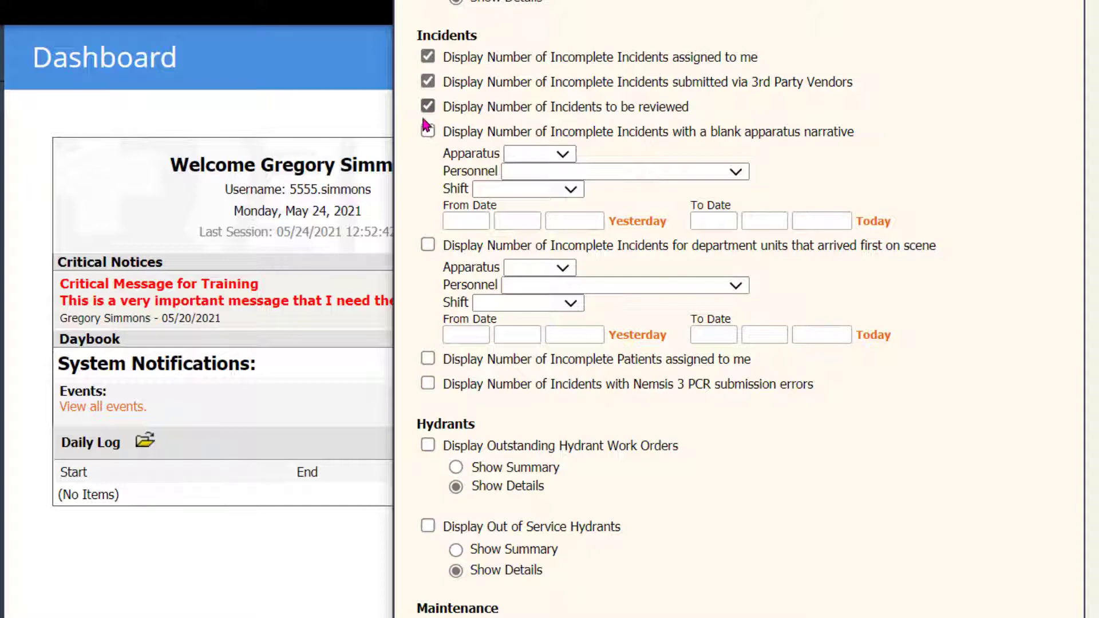
click(427, 136)
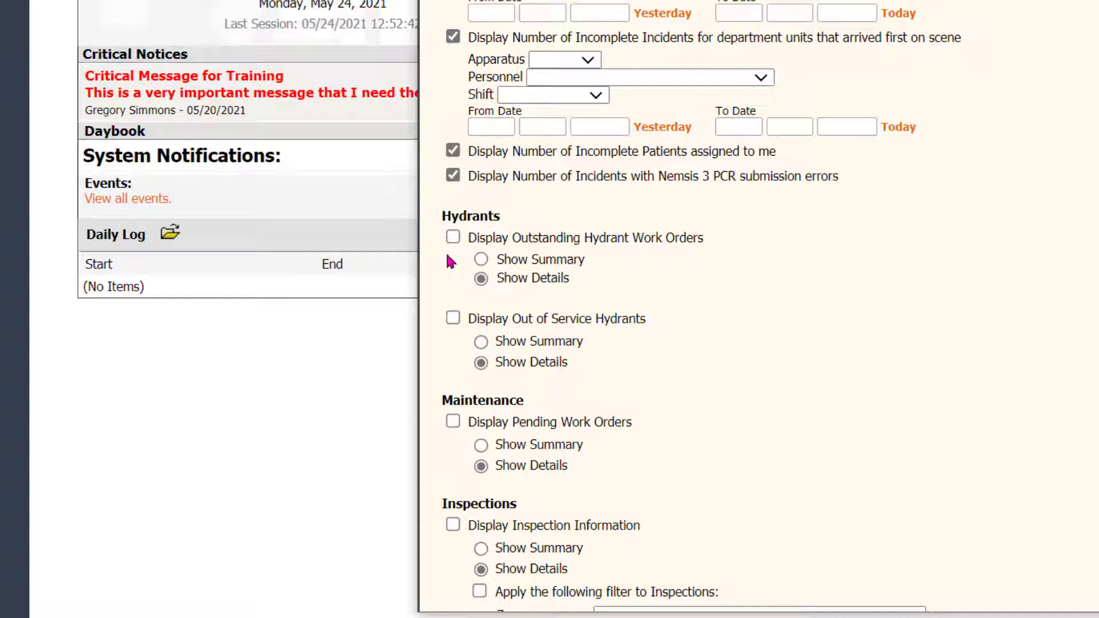
Turn on Display Outstanding Hydrant Work Orders and Display Pending Work Orders.
click(453, 238)
click(453, 424)
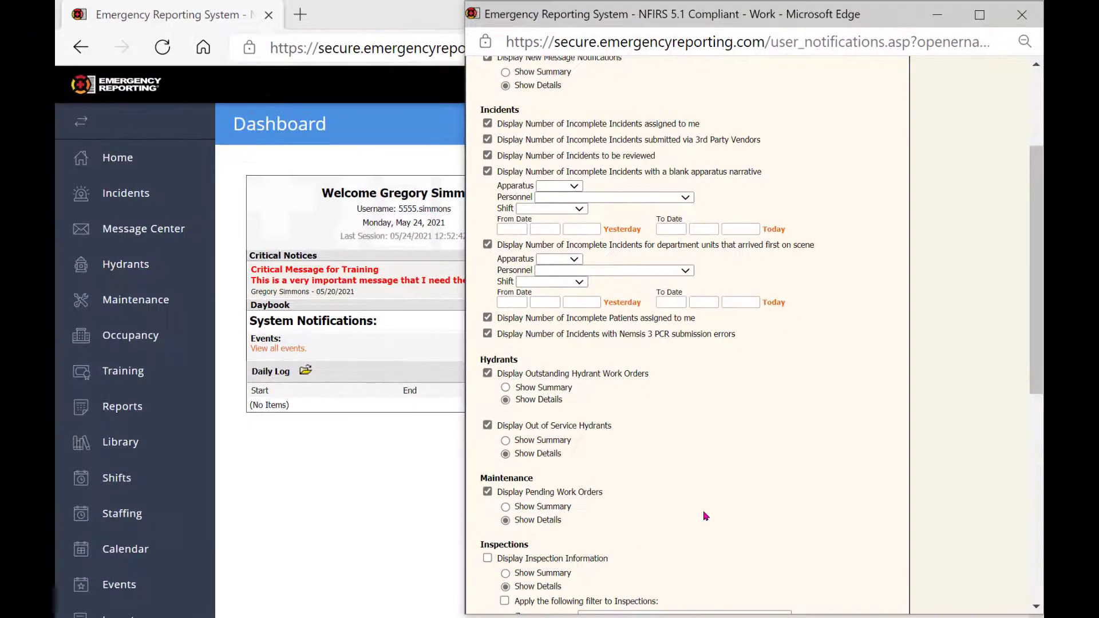
scroll(696, 520, down, 6)
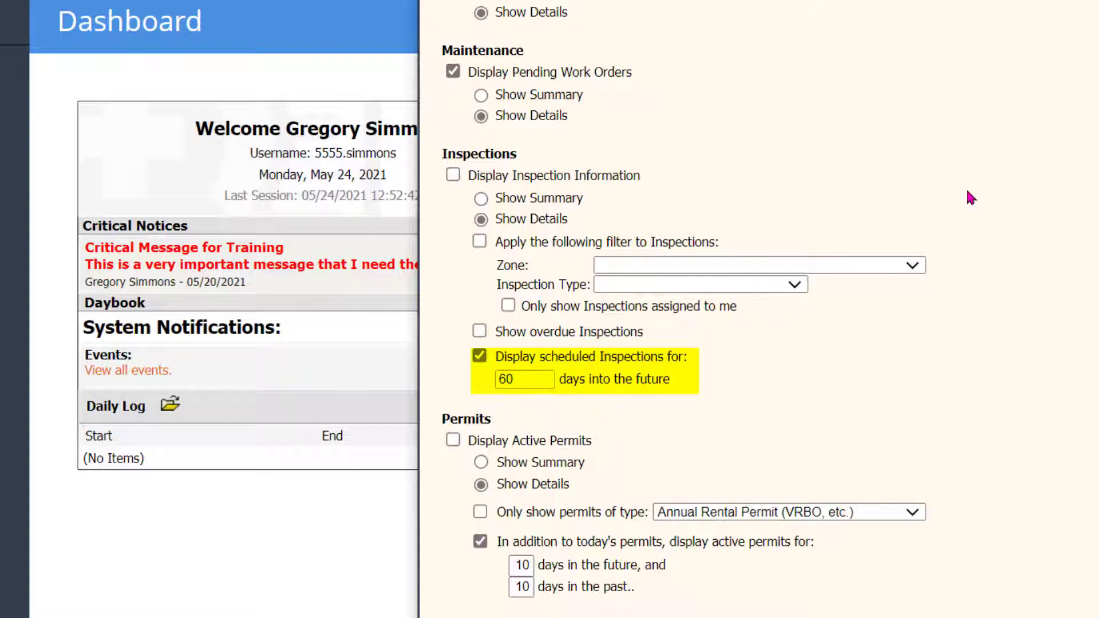
Turn on inspection information and 'Show overdue Inspections' for the dashboard.
click(453, 175)
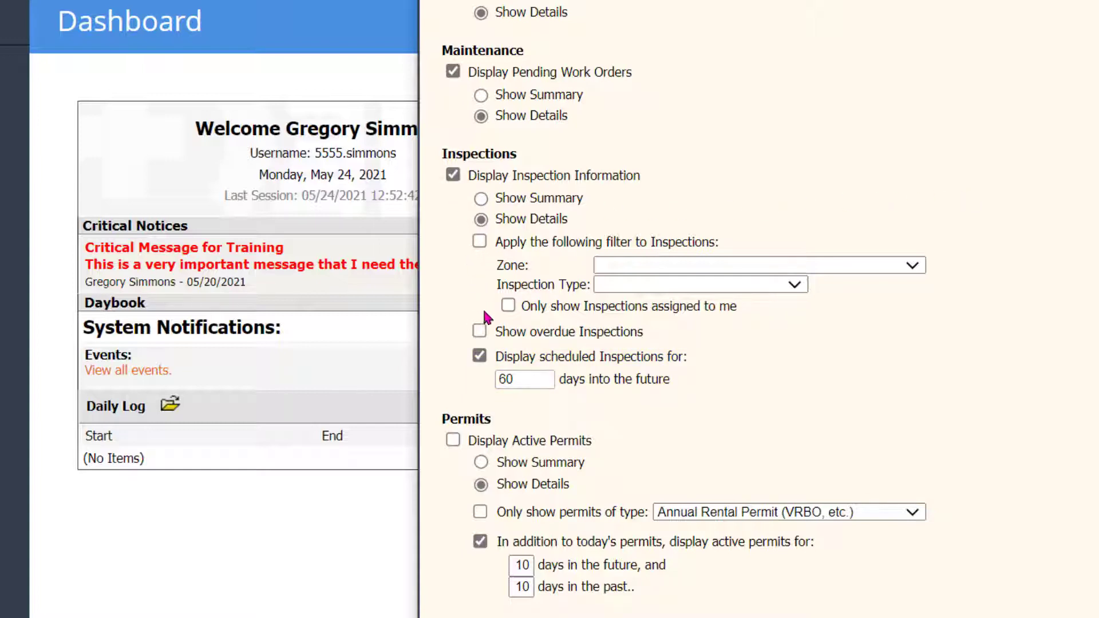
click(481, 330)
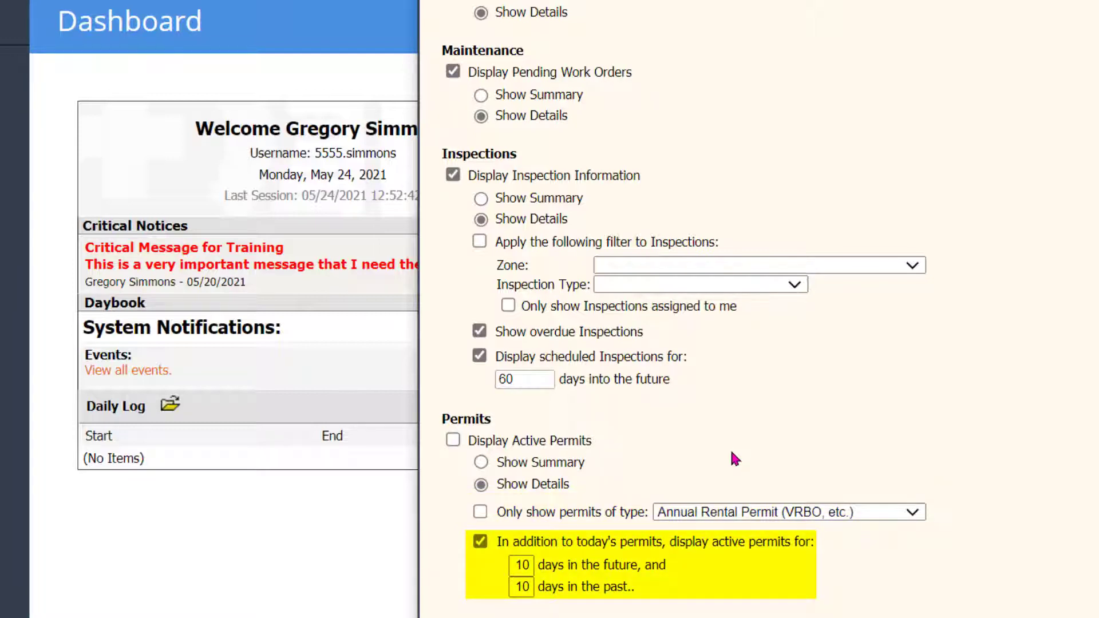
Tick Display Active Permits and Display Training Information.
click(453, 441)
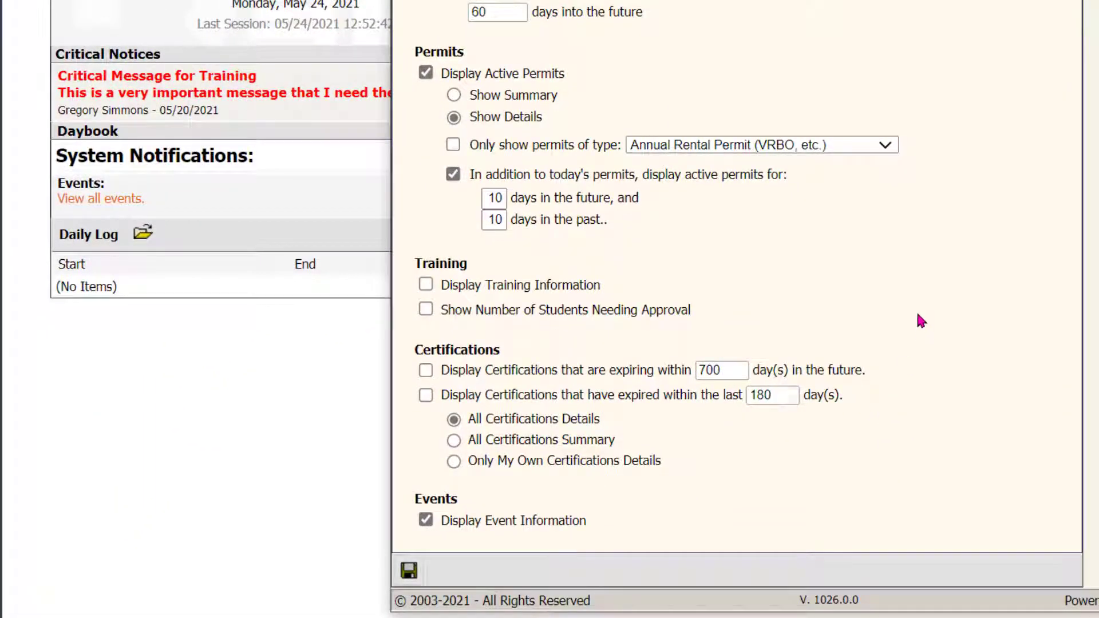
click(426, 285)
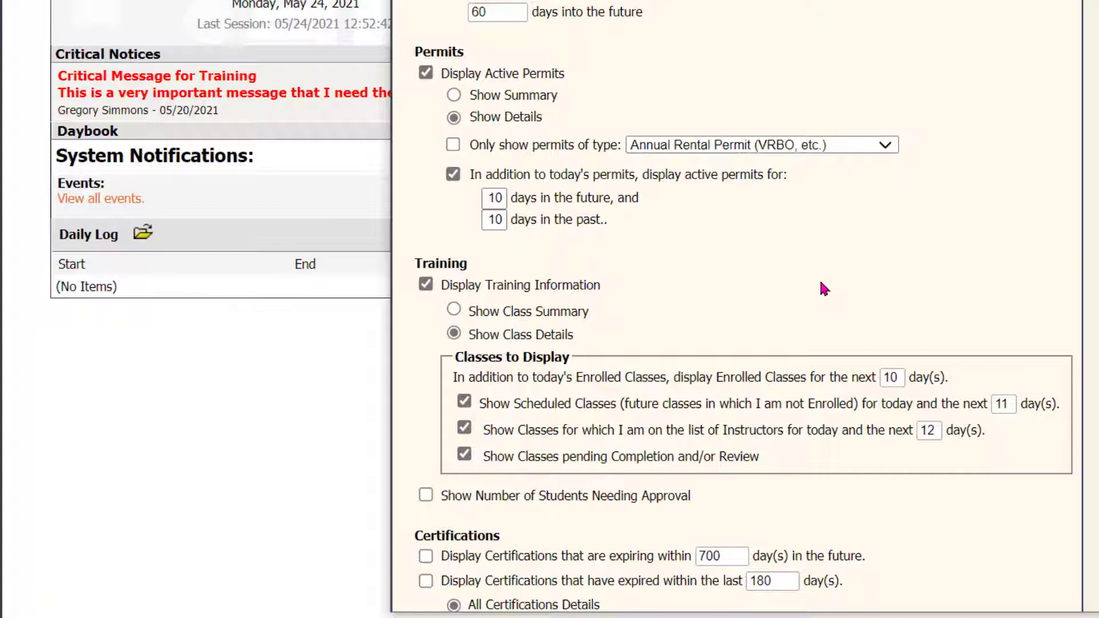
Turn on students-needing-approval counts and certification alerts (expiring within 700 days, expired within 180), then save.
scroll(821, 283, down, 3)
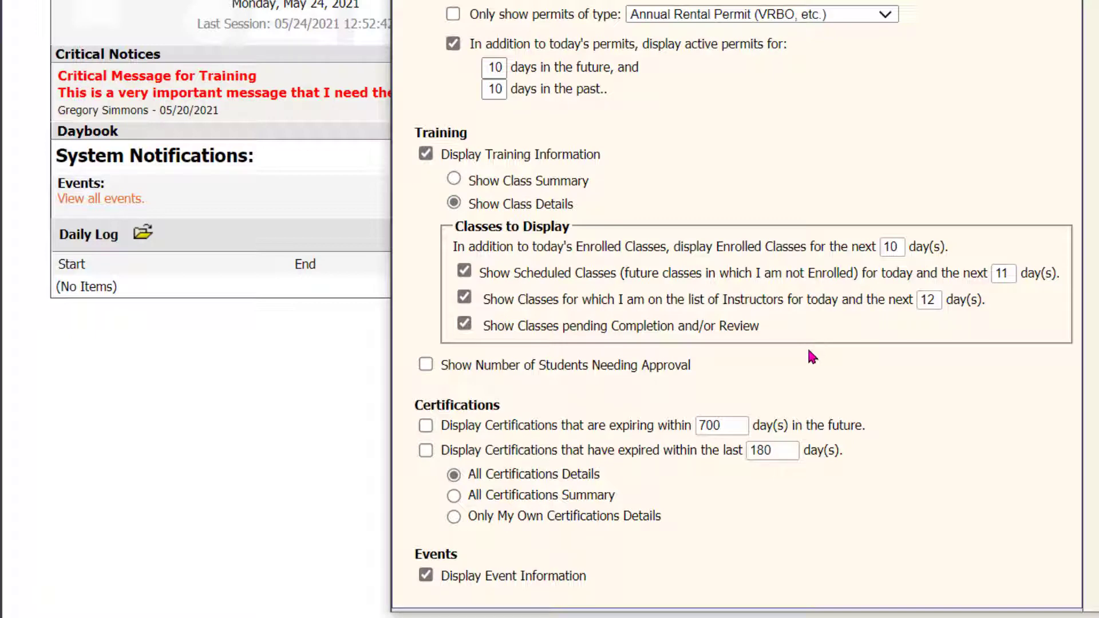
click(425, 367)
click(426, 426)
click(424, 449)
scroll(1085, 497, down, 2)
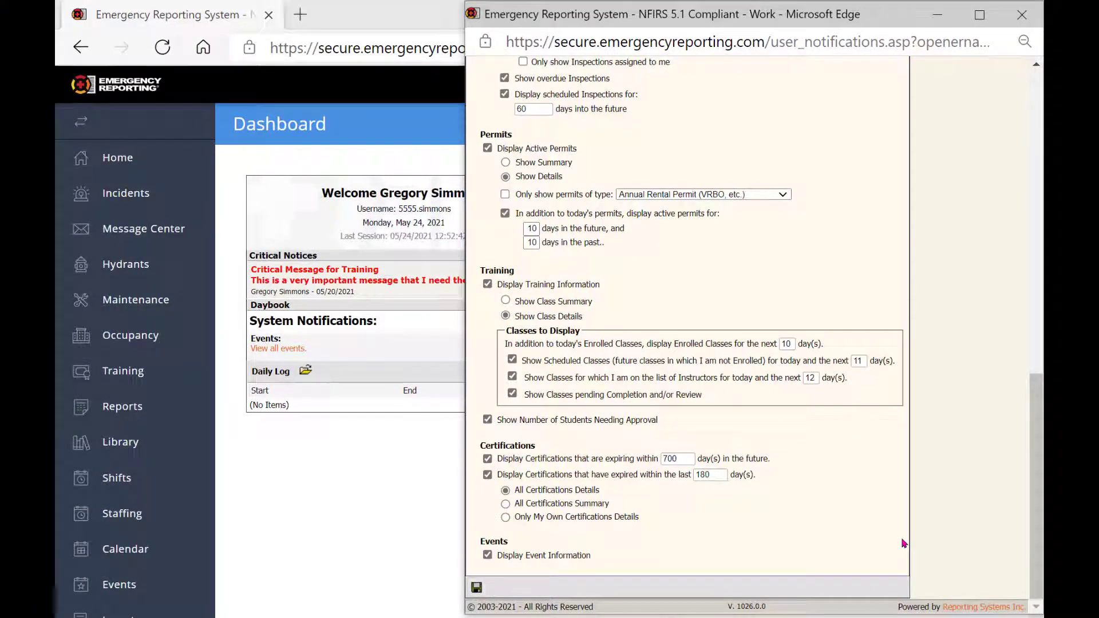
click(477, 588)
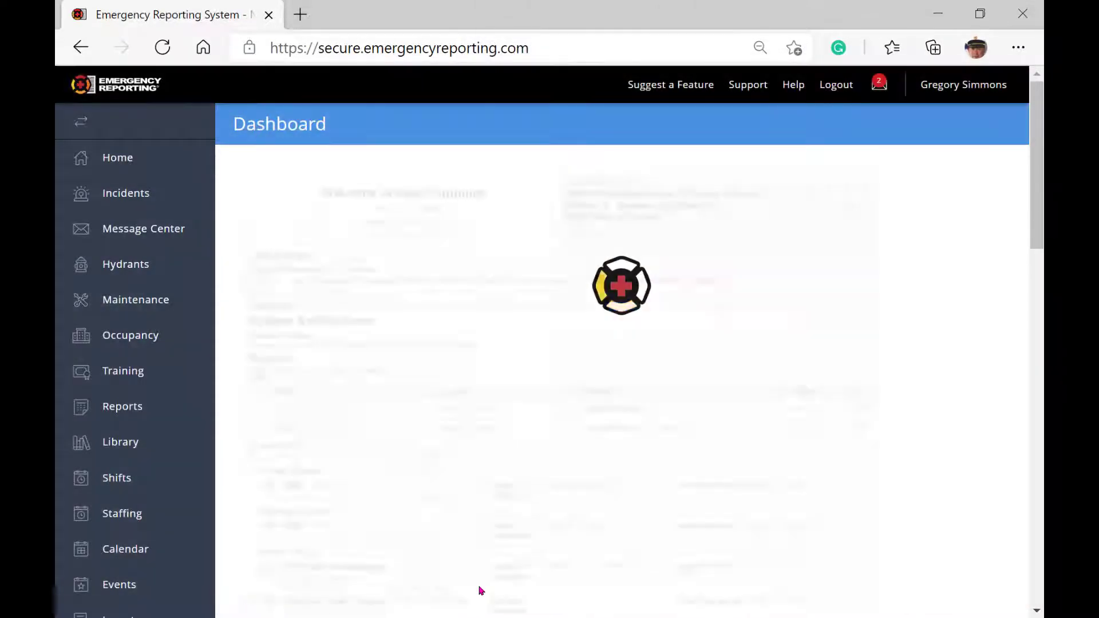
Scroll through the Incidents, Certifications, Hydrants, Maintenance, Inspections and Permits notifications, then back to the top.
scroll(950, 441, down, 5)
scroll(931, 448, down, 5)
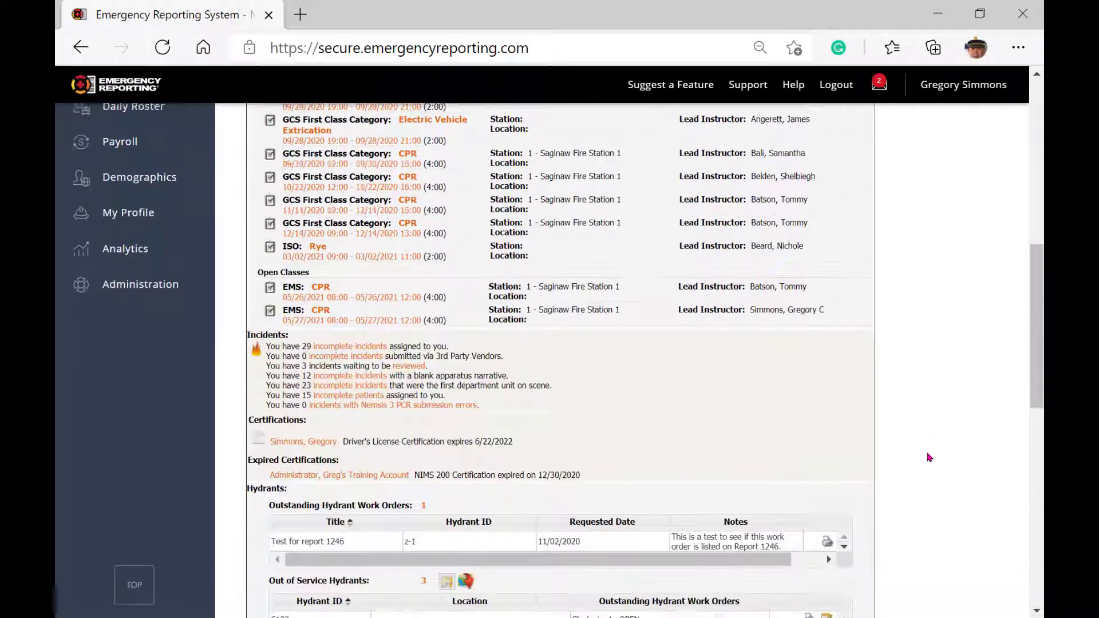
scroll(929, 457, down, 5)
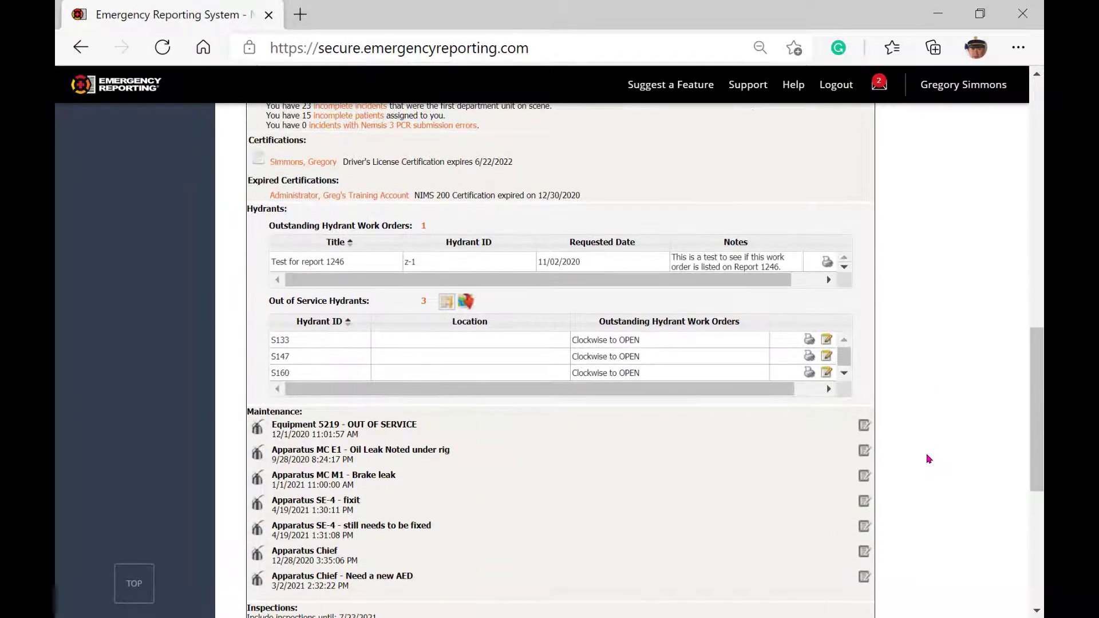
scroll(928, 459, down, 3)
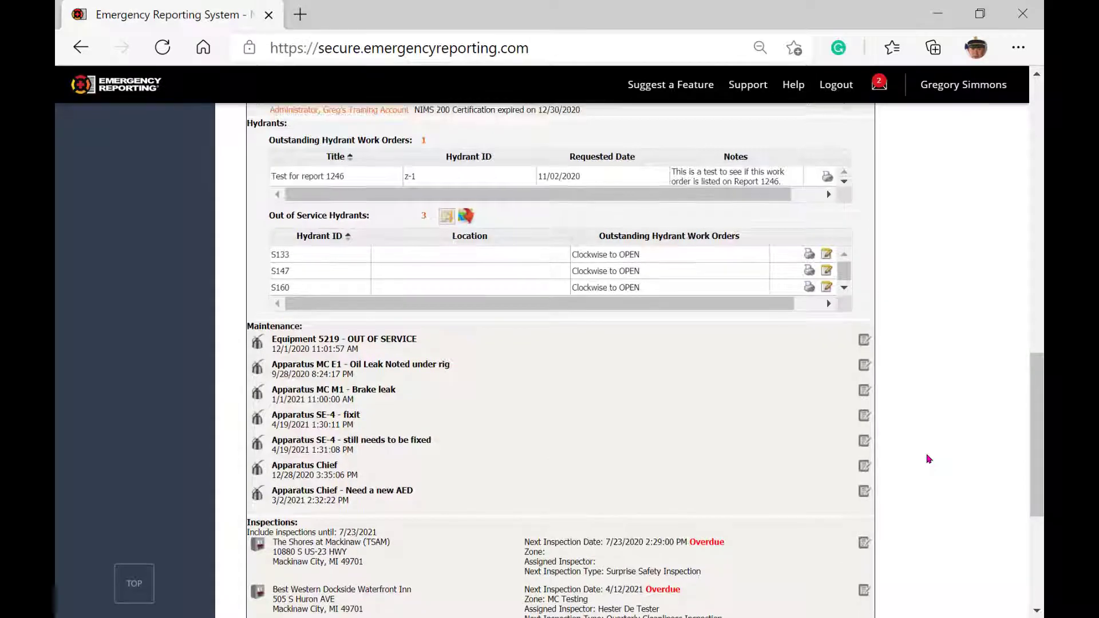
scroll(929, 459, down, 4)
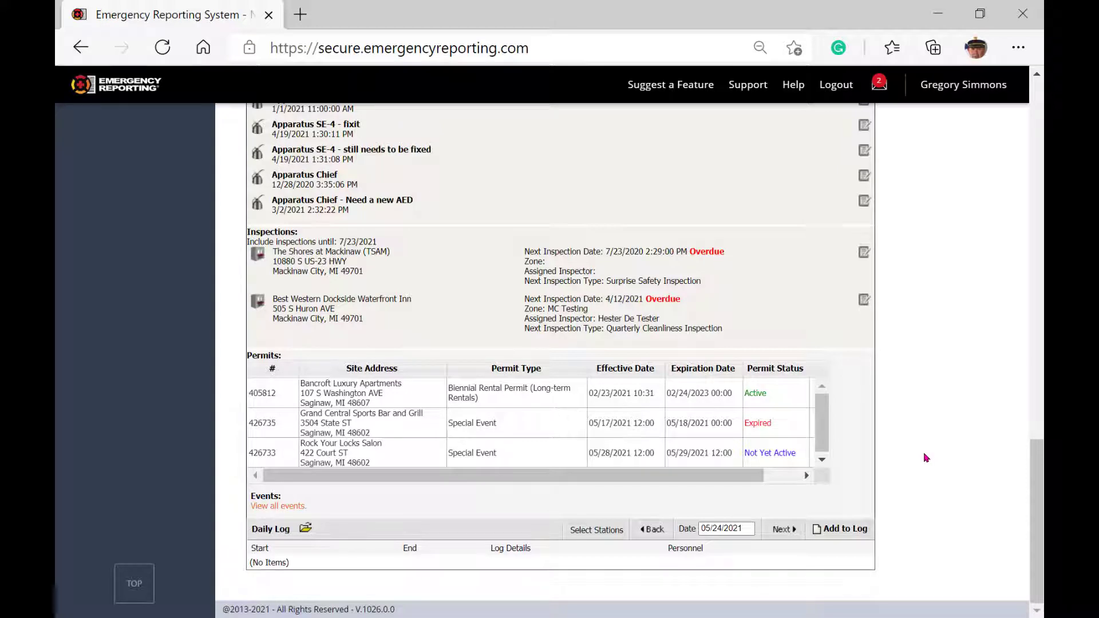
scroll(926, 458, up, 2)
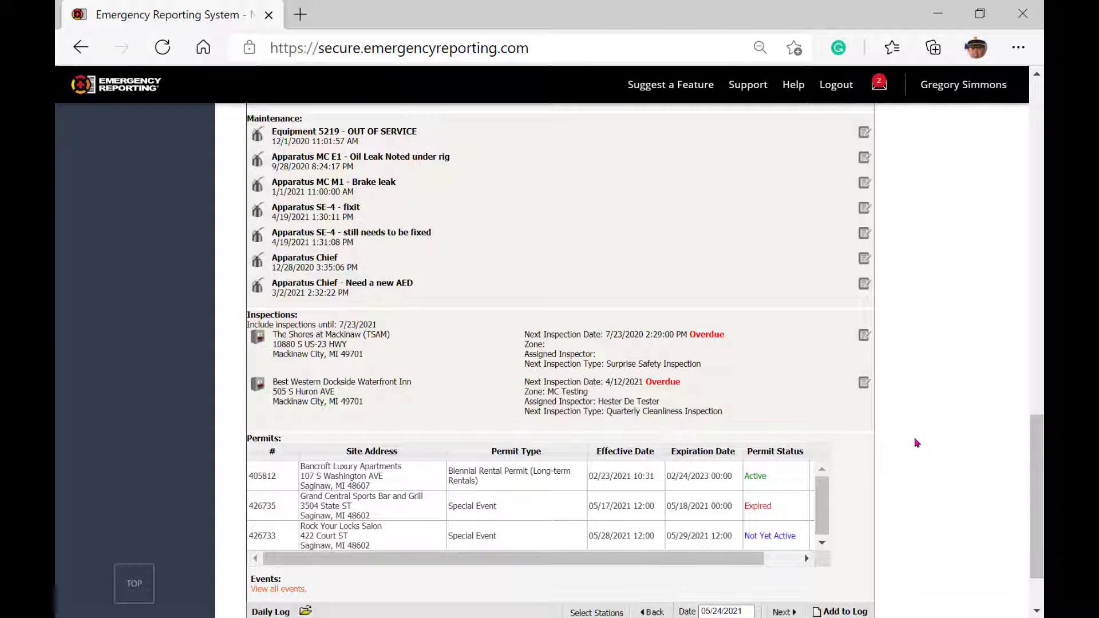
scroll(923, 429, up, 10)
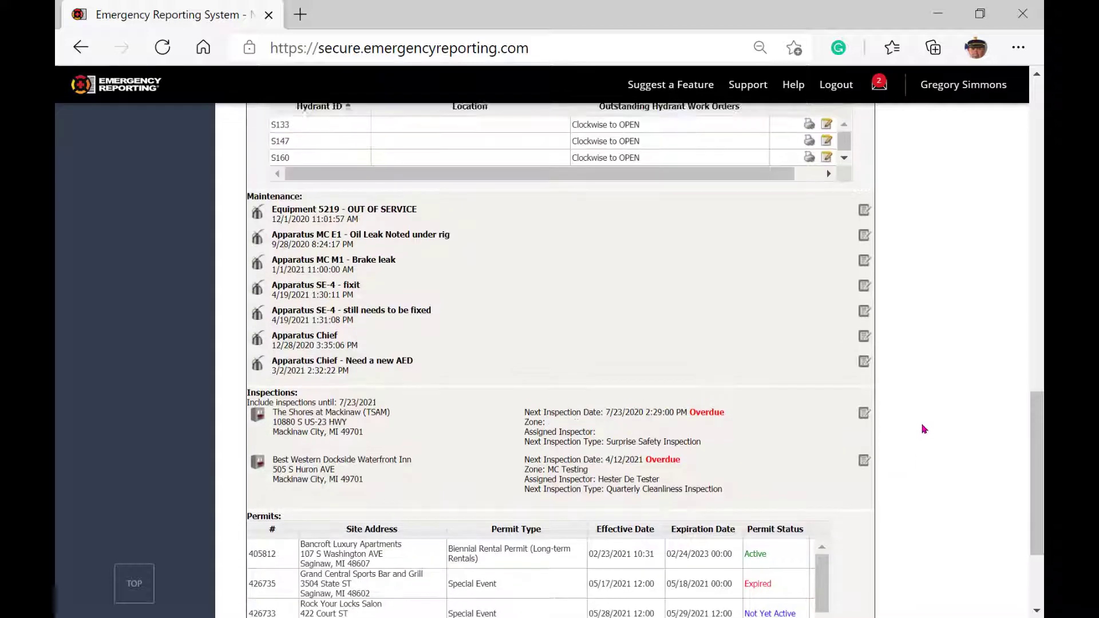
scroll(923, 429, up, 5)
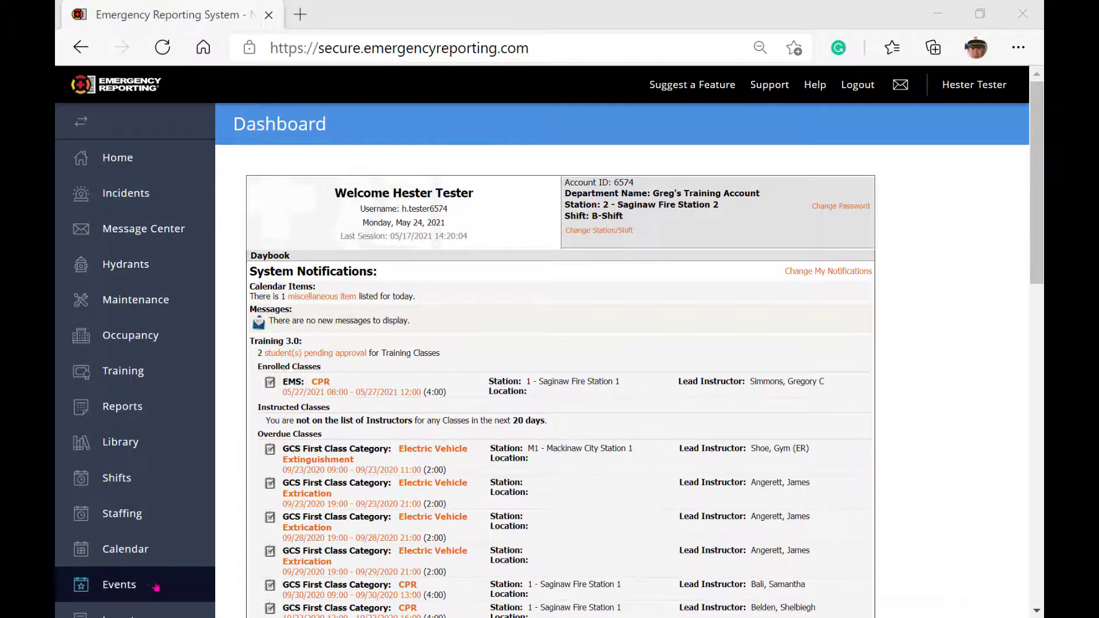
Set the tester role's Calendar Module permission to No Access, save it, and return Home.
scroll(152, 589, down, 5)
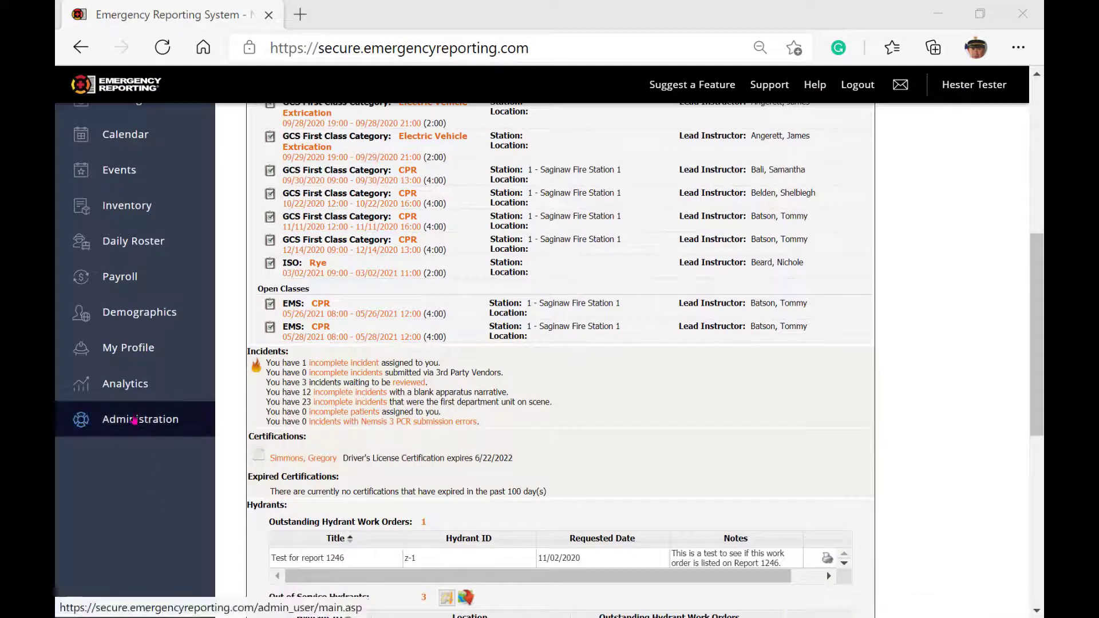
click(134, 421)
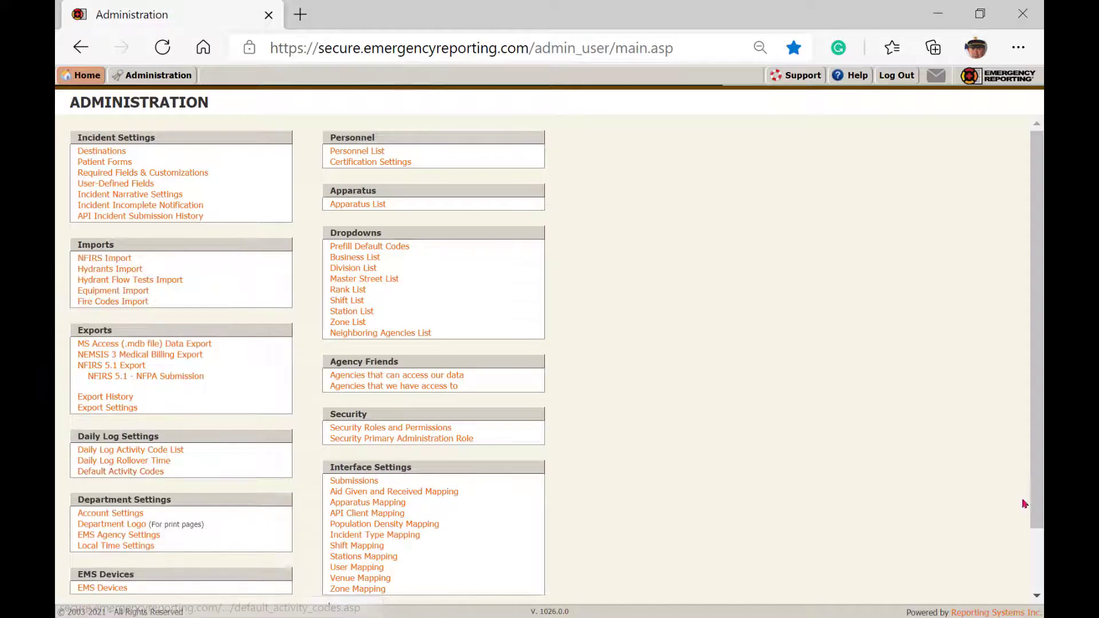
click(412, 426)
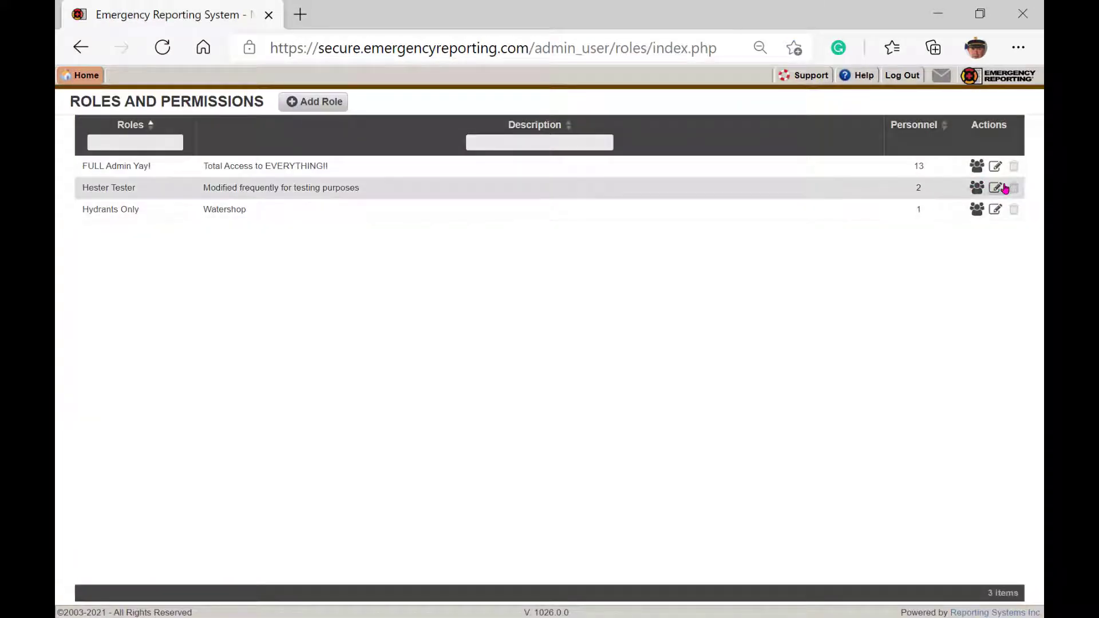
click(1000, 188)
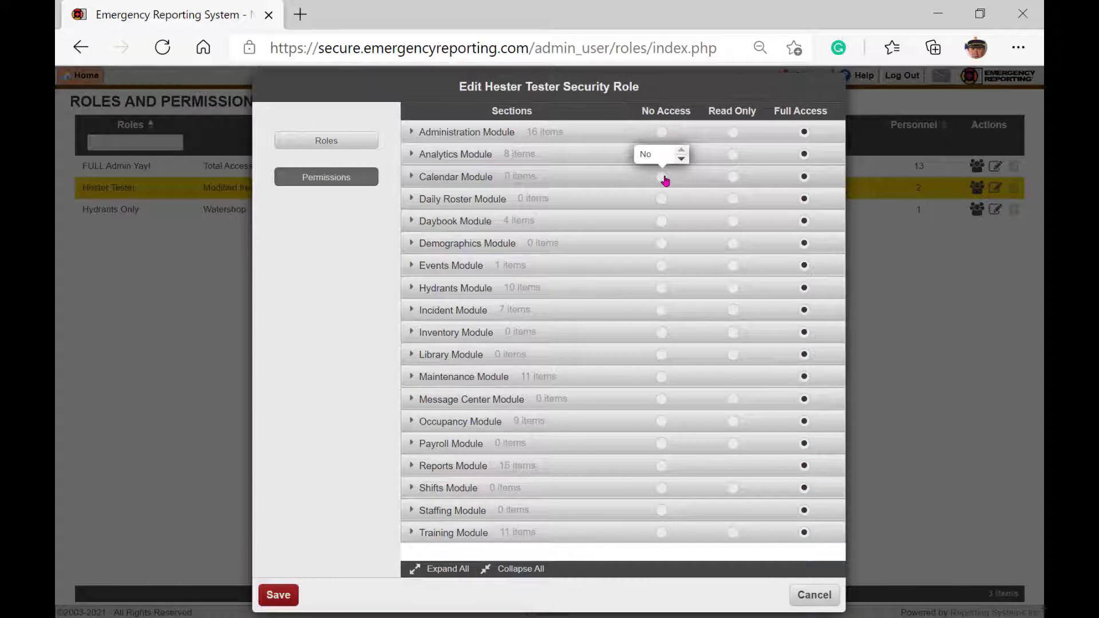
click(663, 177)
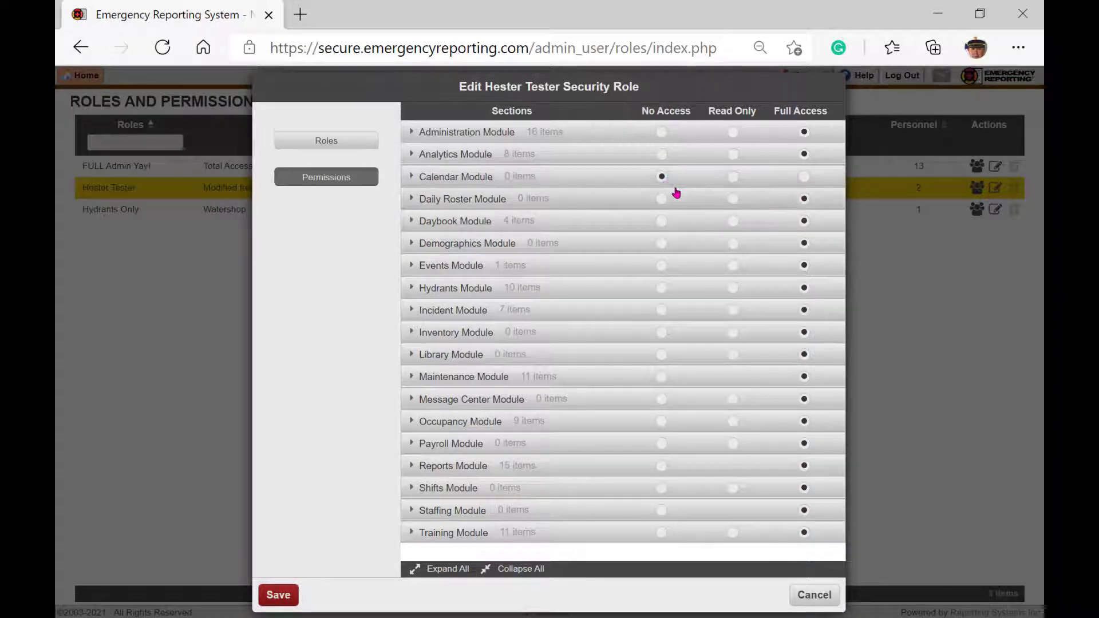
click(280, 600)
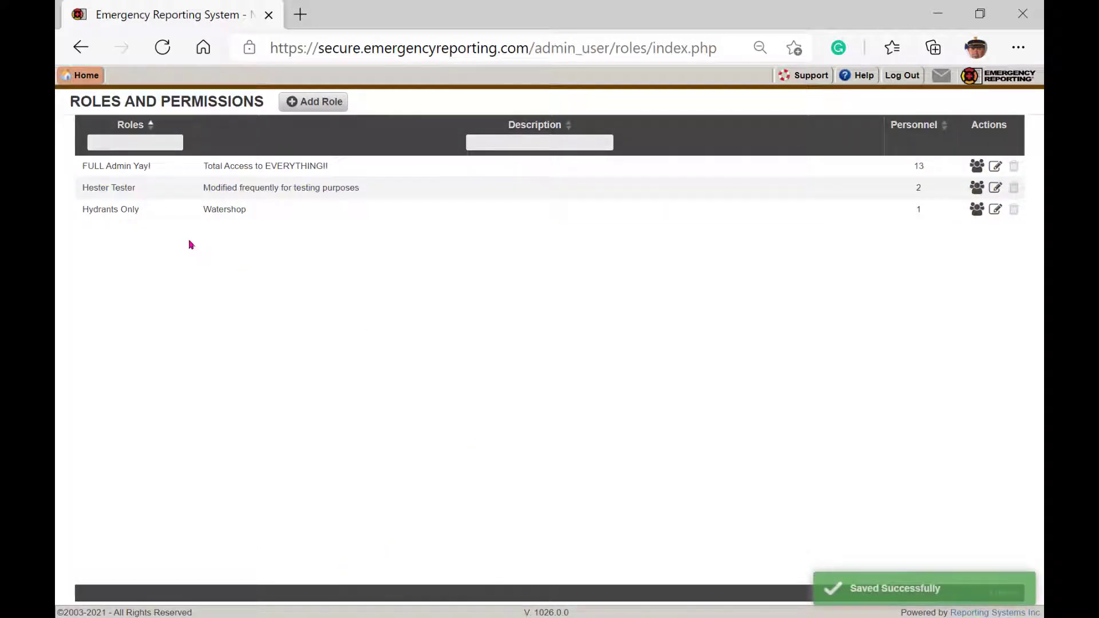
click(83, 85)
Reopen the System Notifications popup via 'Change My Notifications' on the Dashboard.
click(838, 273)
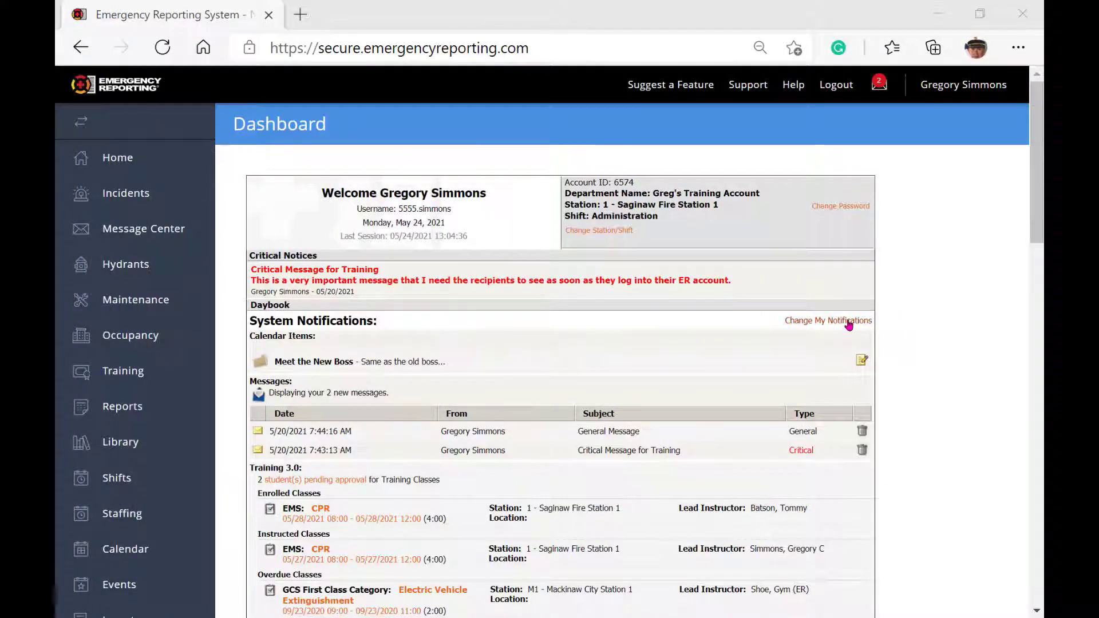
click(849, 324)
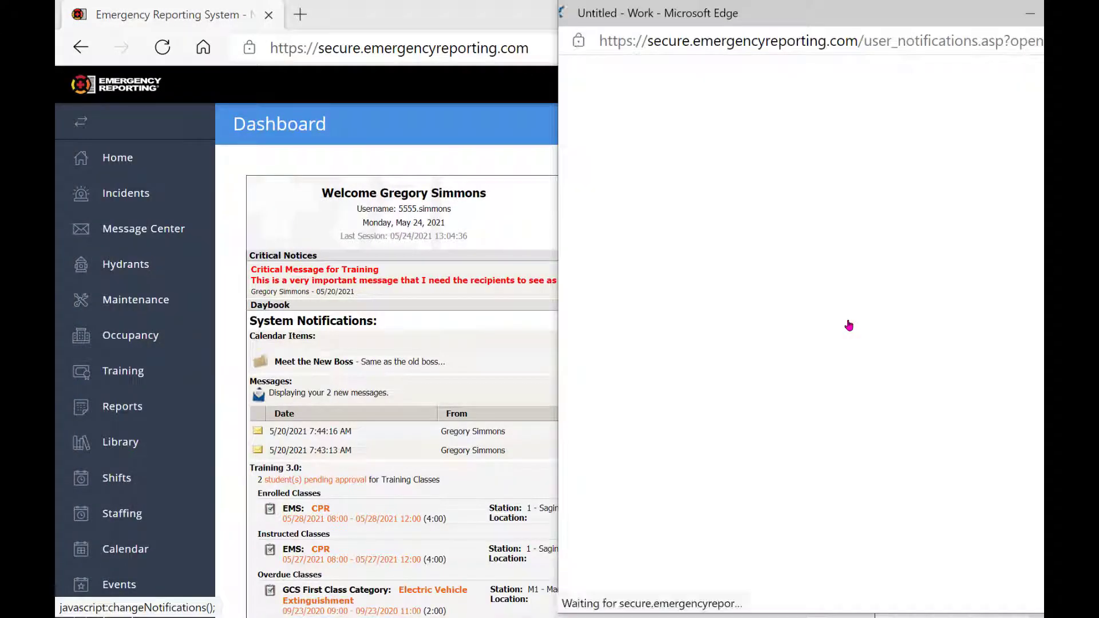